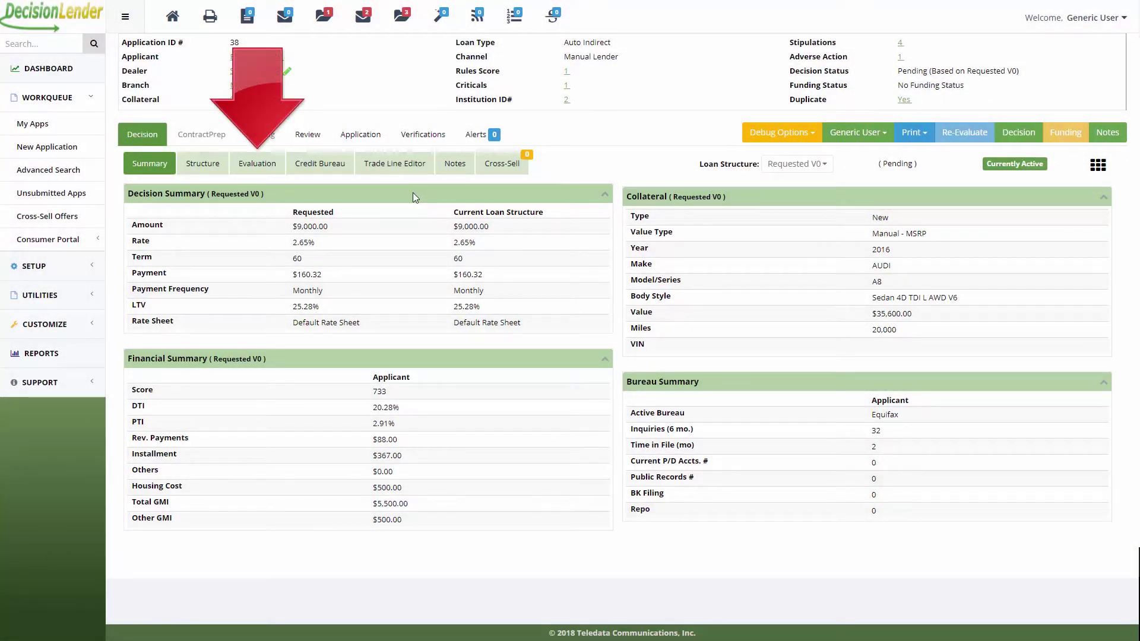
# Review the application's rule evaluations filtered to failed only, its credit bureau reports and the applicant's trade lines
pyautogui.click(263, 169)
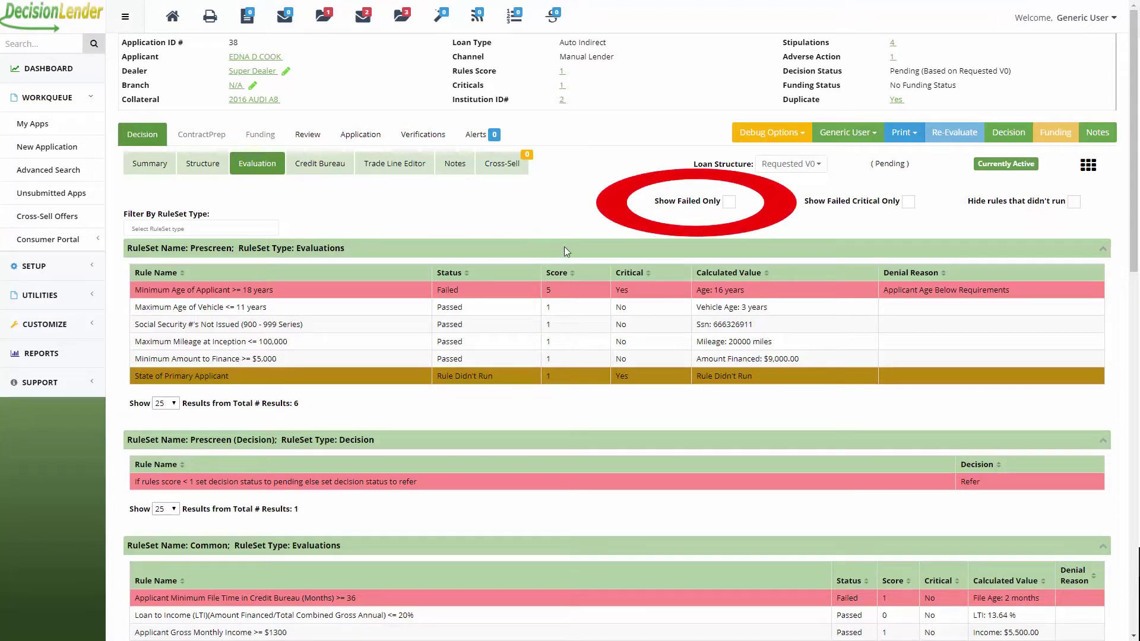
pyautogui.click(730, 201)
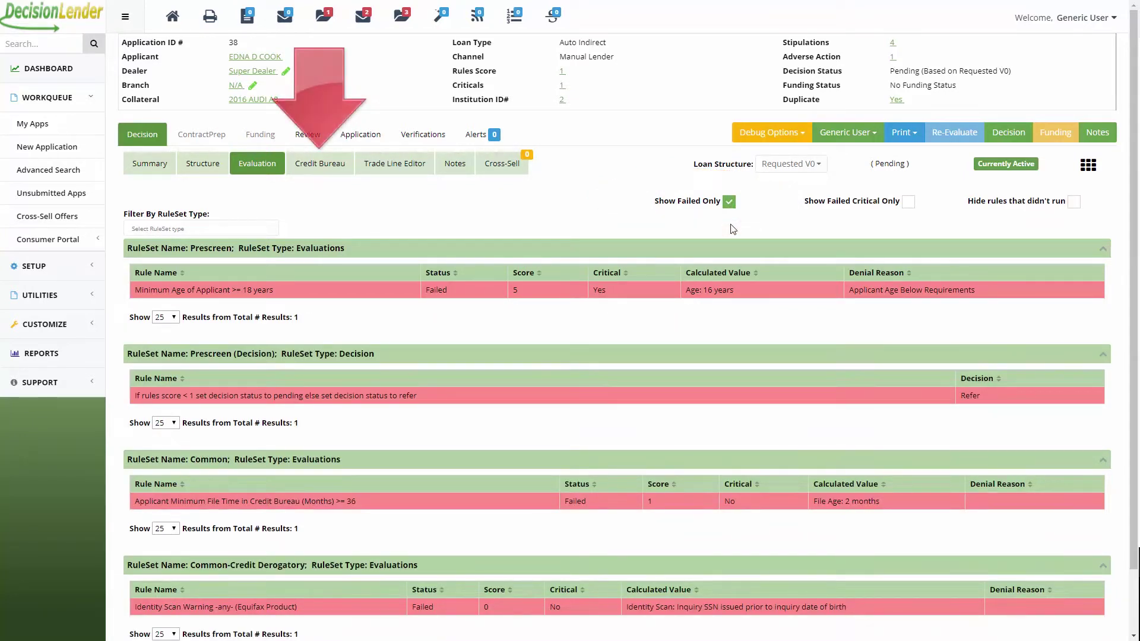
pyautogui.click(330, 165)
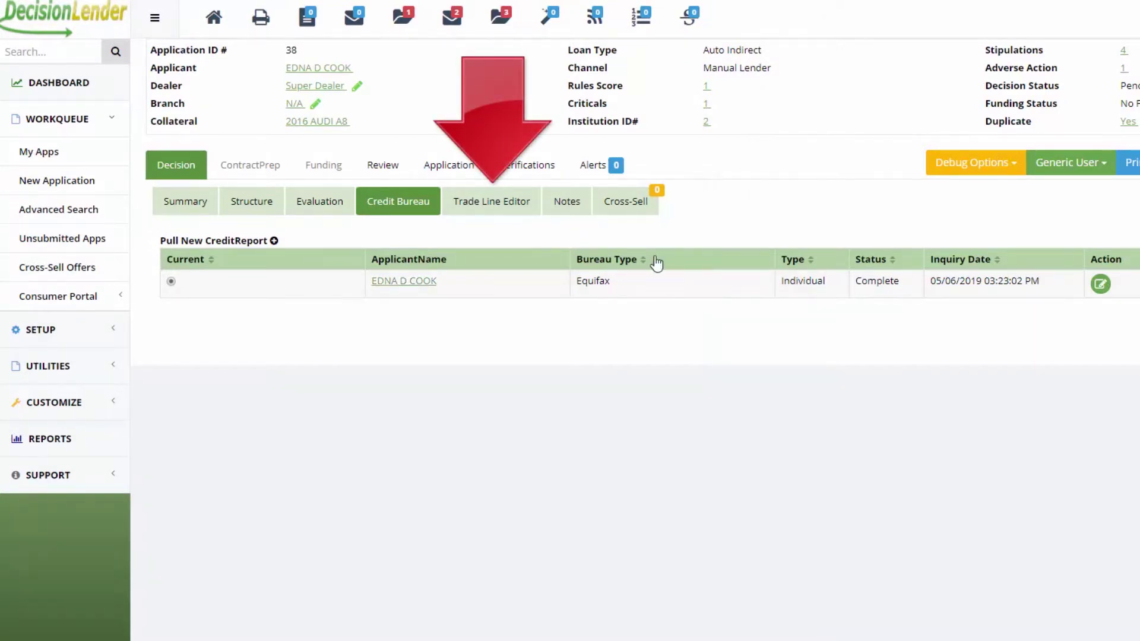
pyautogui.click(491, 199)
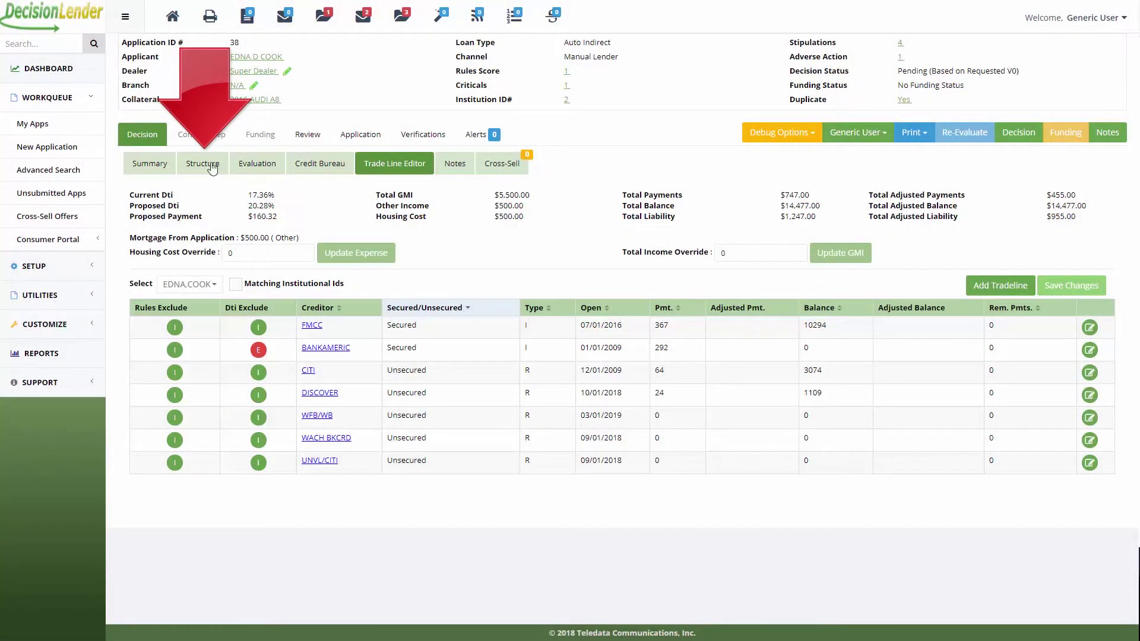
# Create a new offered loan structure version with the collateral valued at $15,000.00 and save it
pyautogui.click(213, 166)
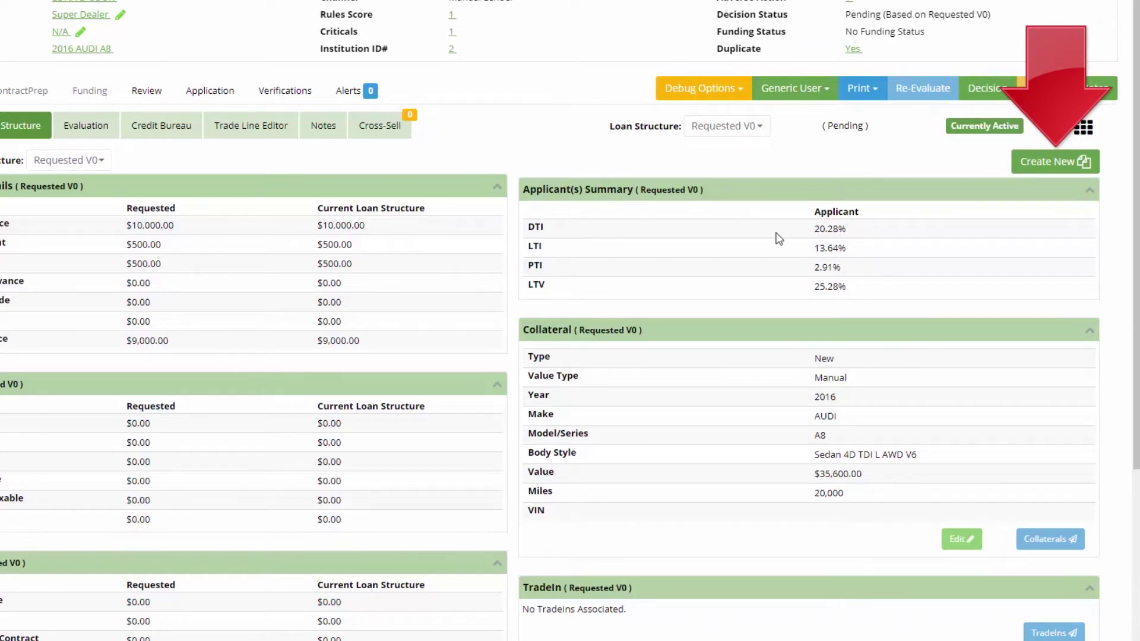
pyautogui.click(1018, 167)
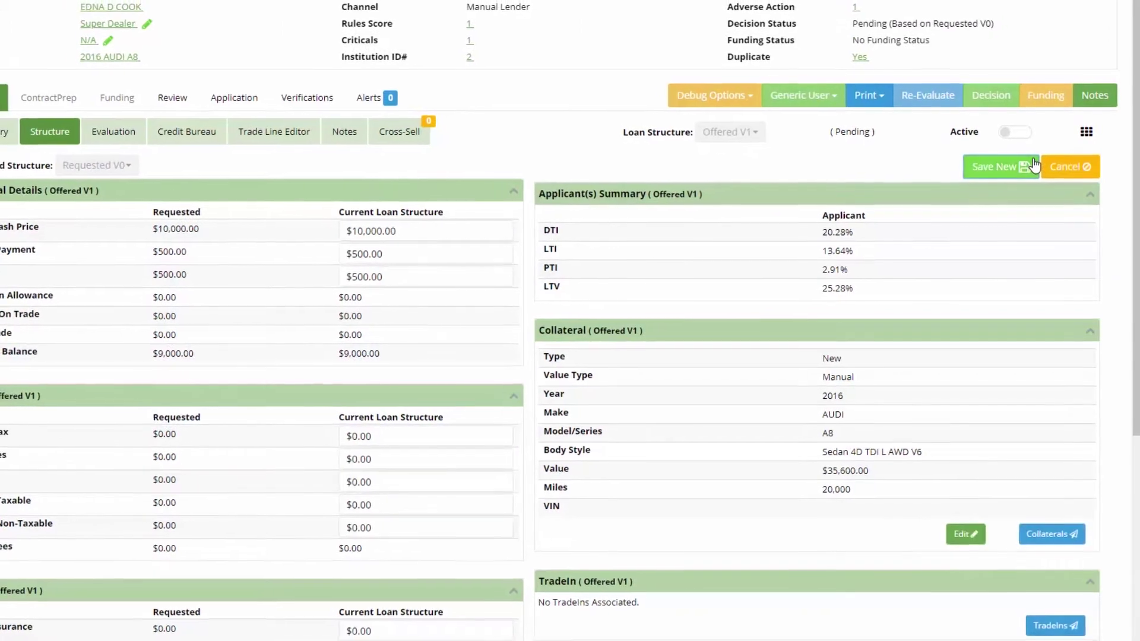
pyautogui.click(1032, 165)
pyautogui.scroll(-6, 388, 416)
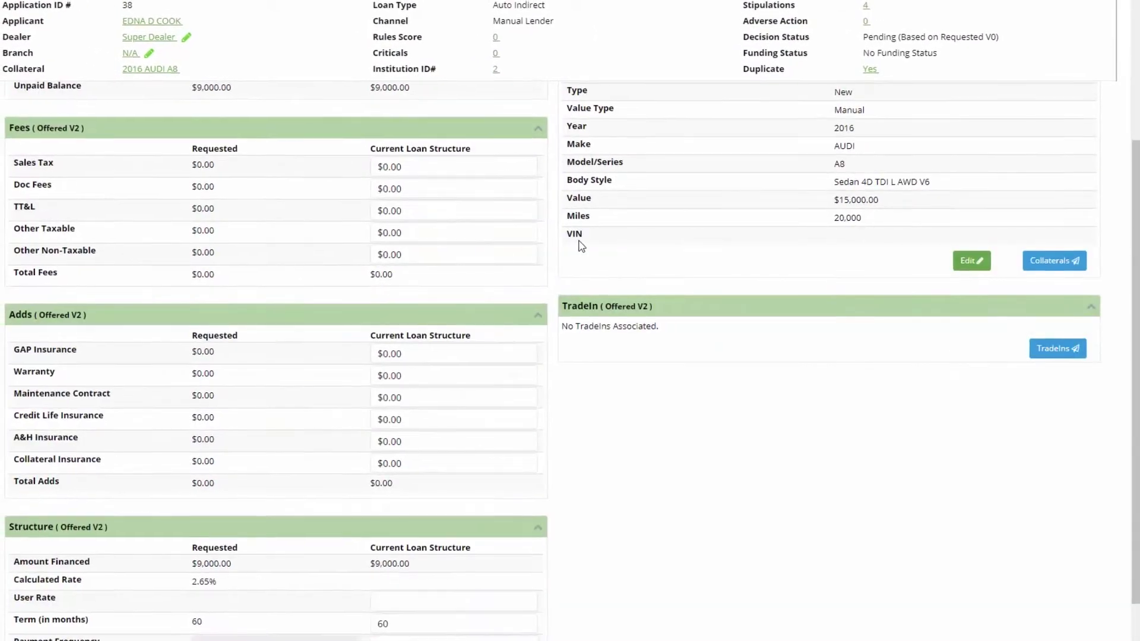
pyautogui.scroll(10, 887, 380)
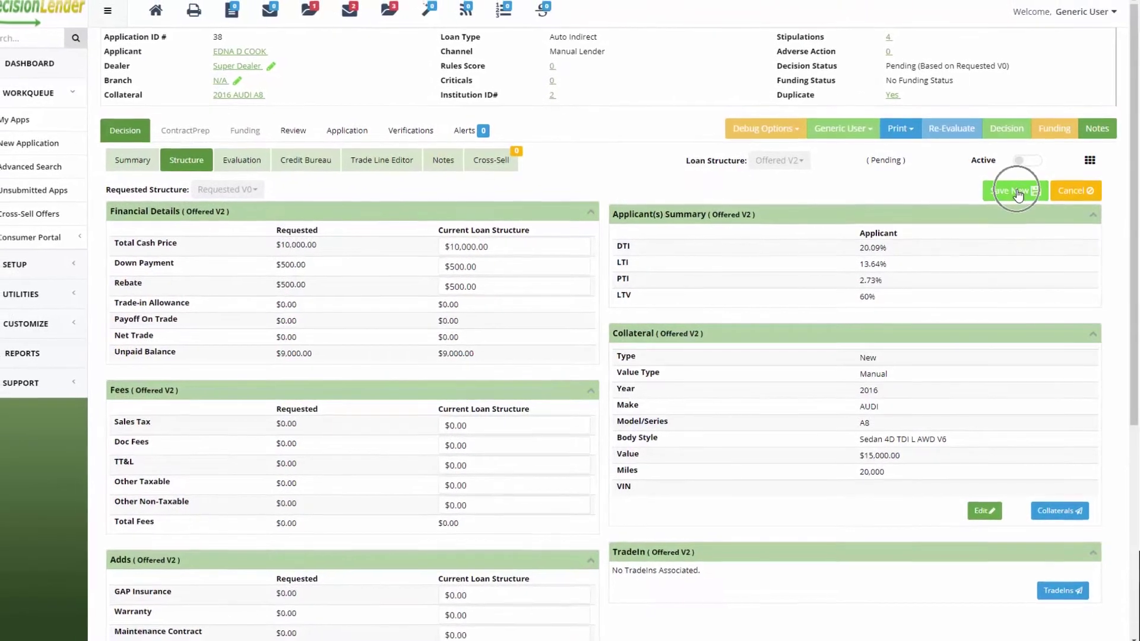
pyautogui.click(1016, 192)
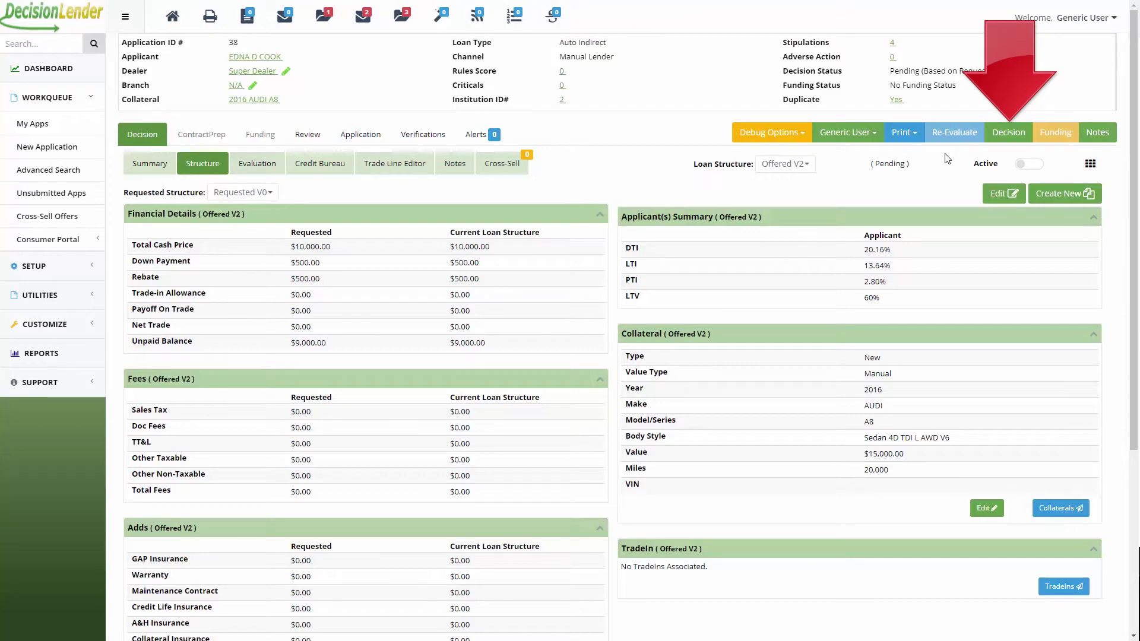
# Set the decision status of loan structure Offered V2 to Approved, sending the dealer the "Application Approved" note
pyautogui.click(1008, 132)
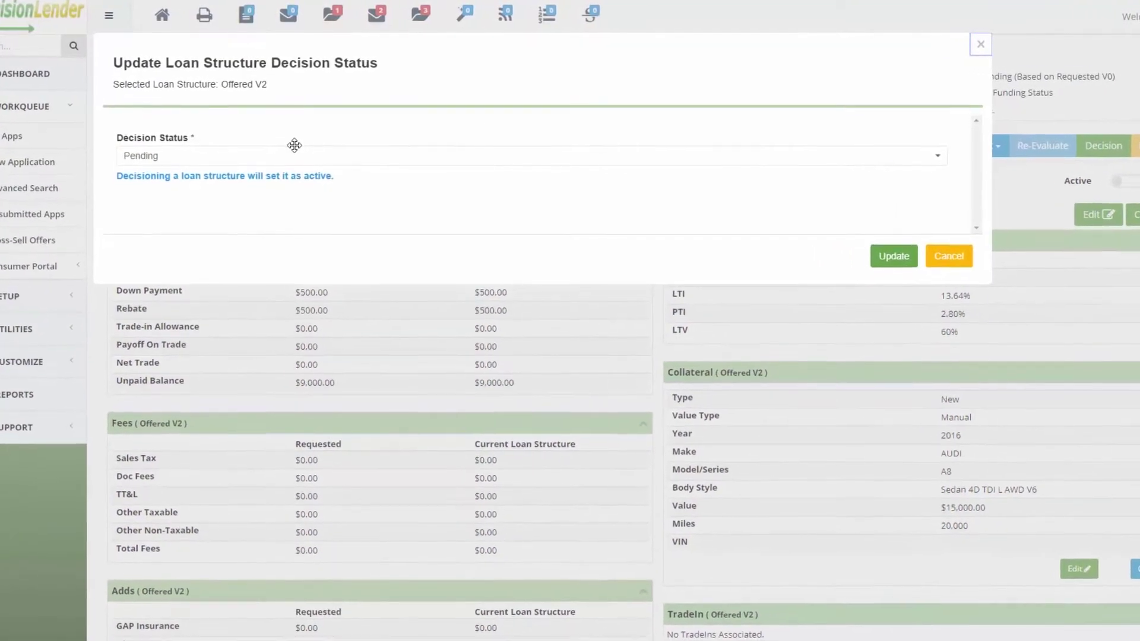
pyautogui.click(279, 169)
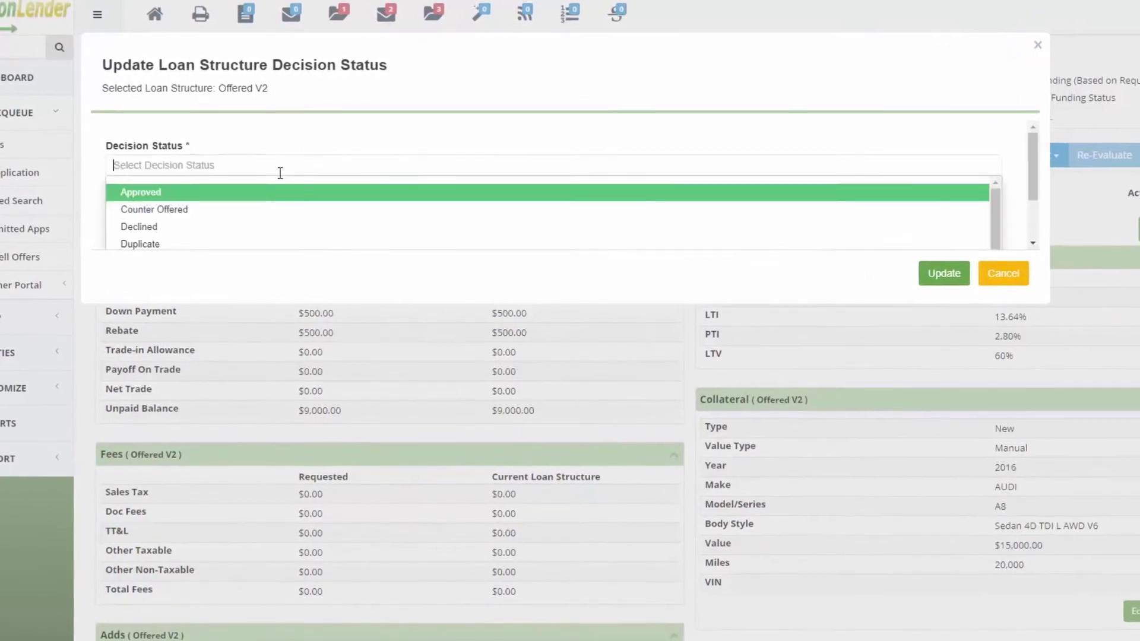
pyautogui.click(171, 200)
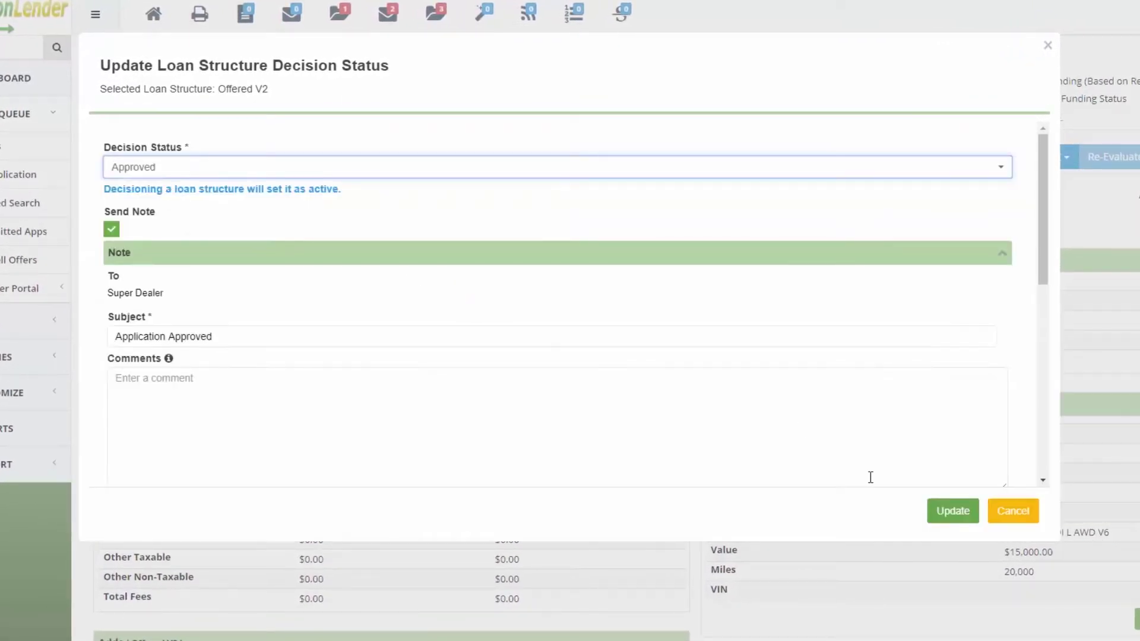
pyautogui.click(944, 518)
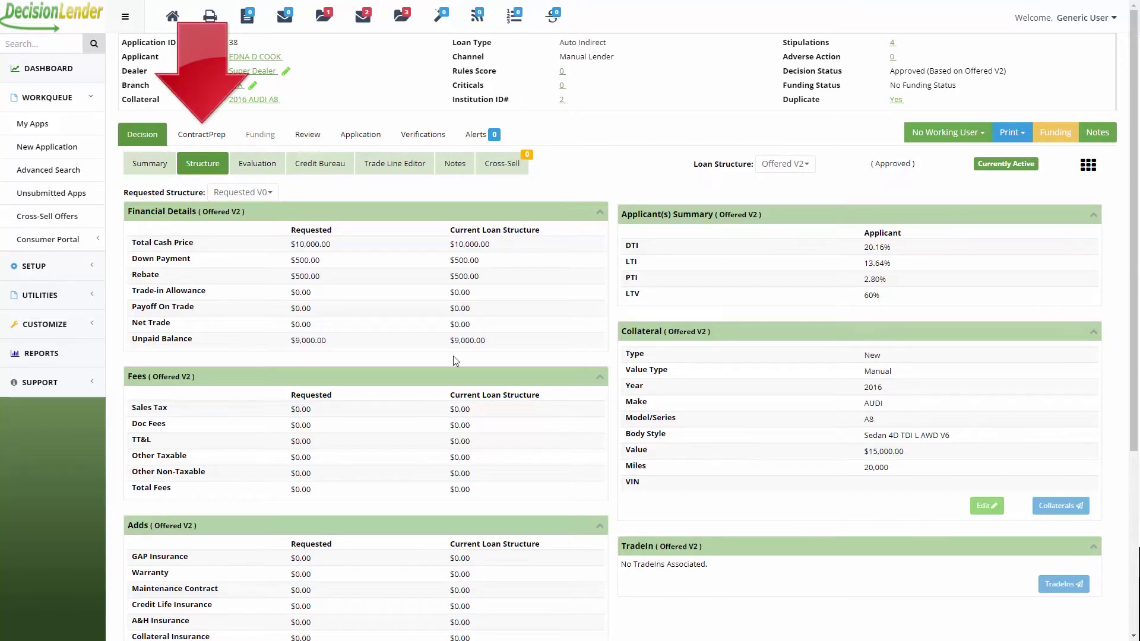
# Send the prepared contract documents to DocuSign for In Office Signing and sign the applicant's required signature field
pyautogui.click(205, 134)
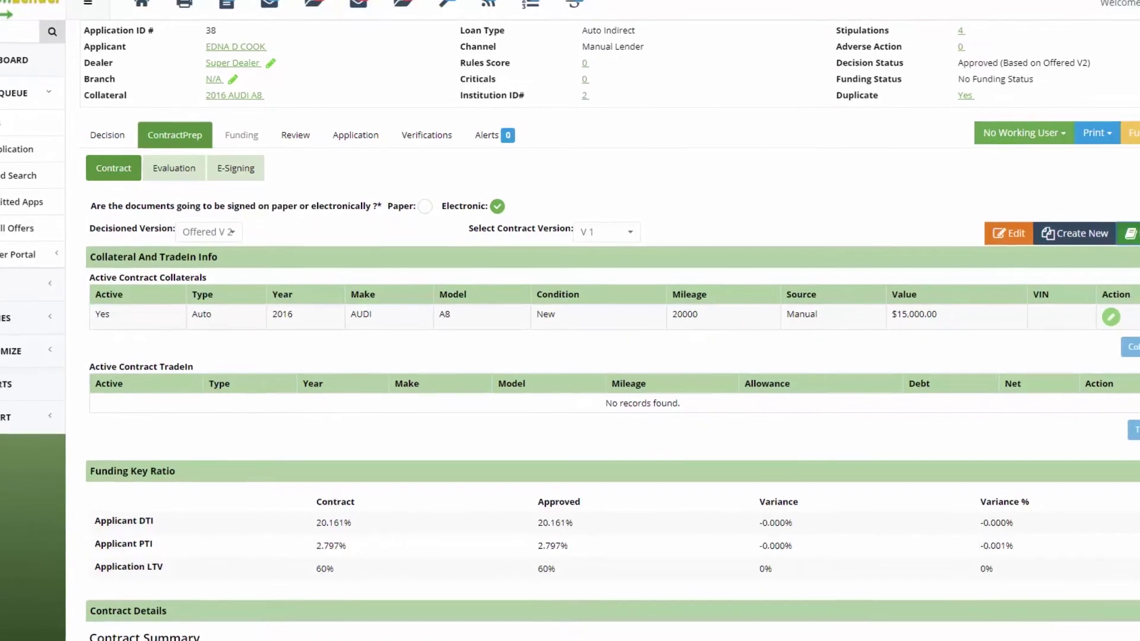
pyautogui.click(1131, 233)
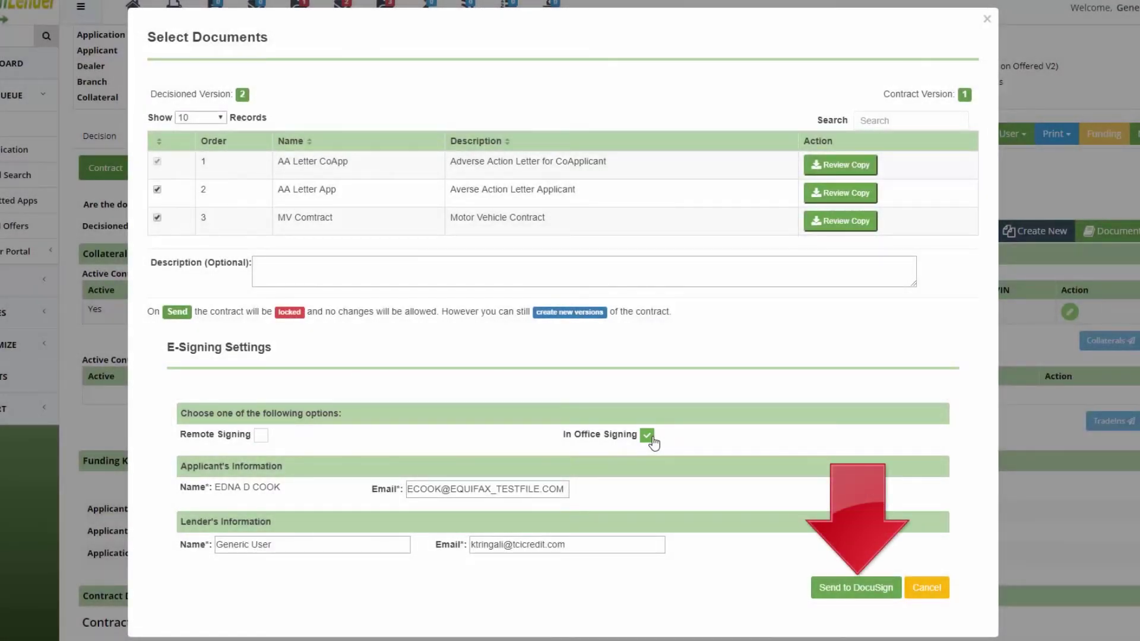
pyautogui.click(853, 587)
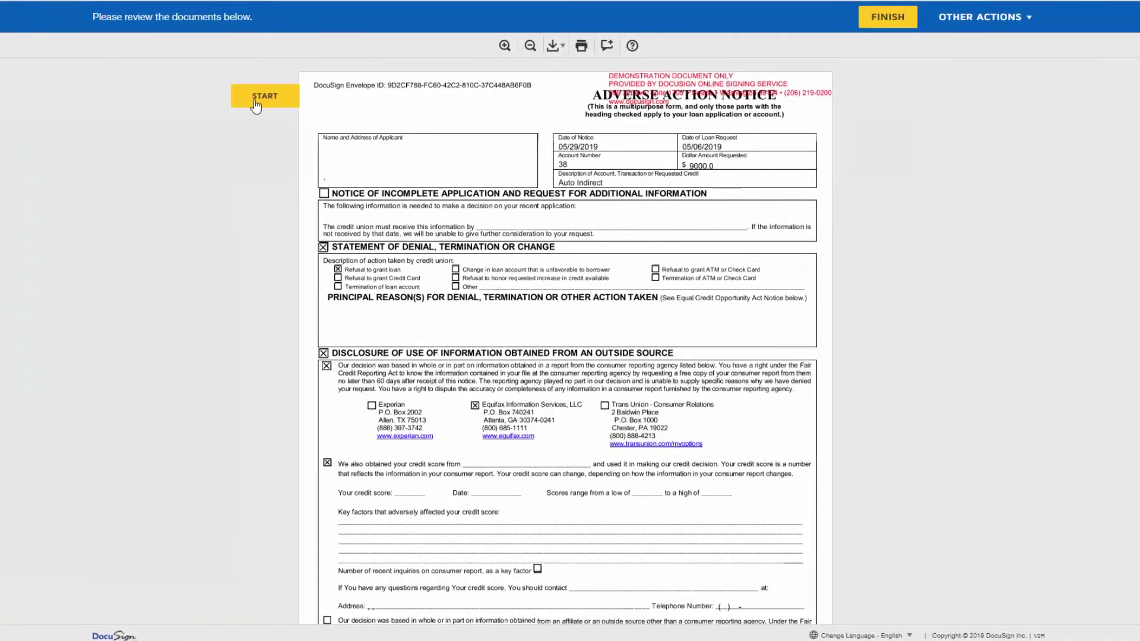
pyautogui.click(260, 96)
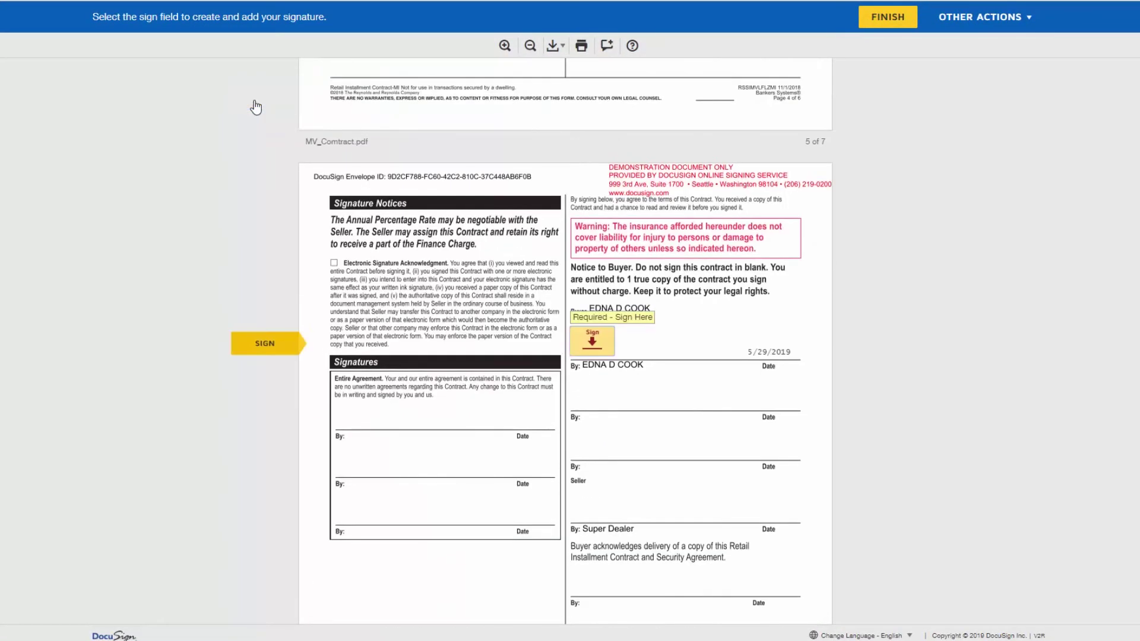
pyautogui.click(591, 343)
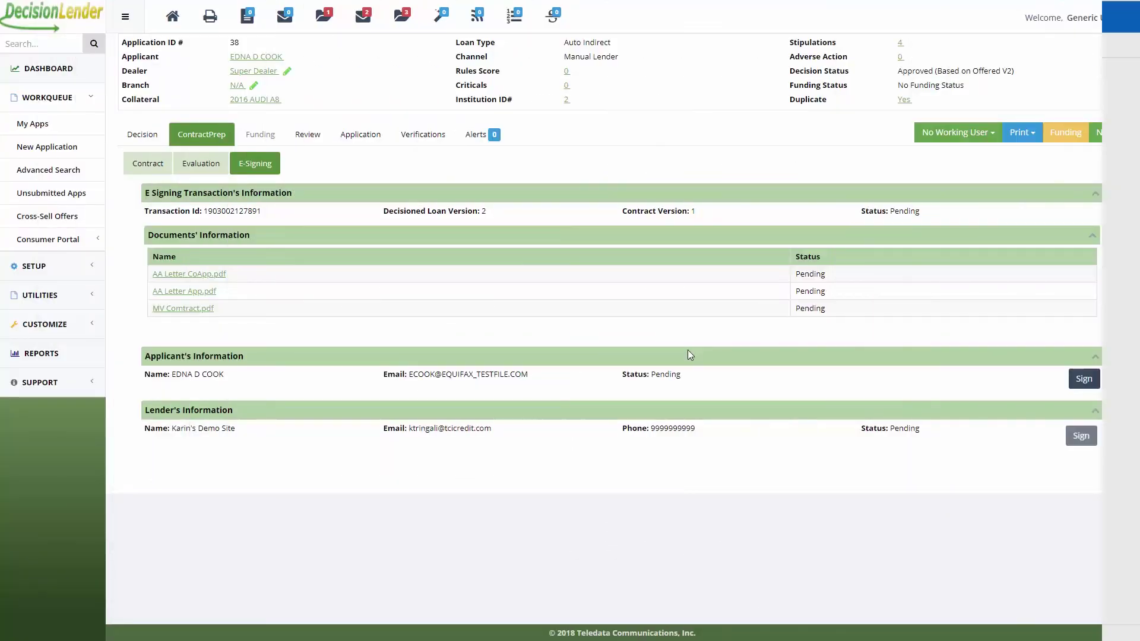
# Open the signed MV Contract from the application's attached documents and read through its pages
pyautogui.click(307, 131)
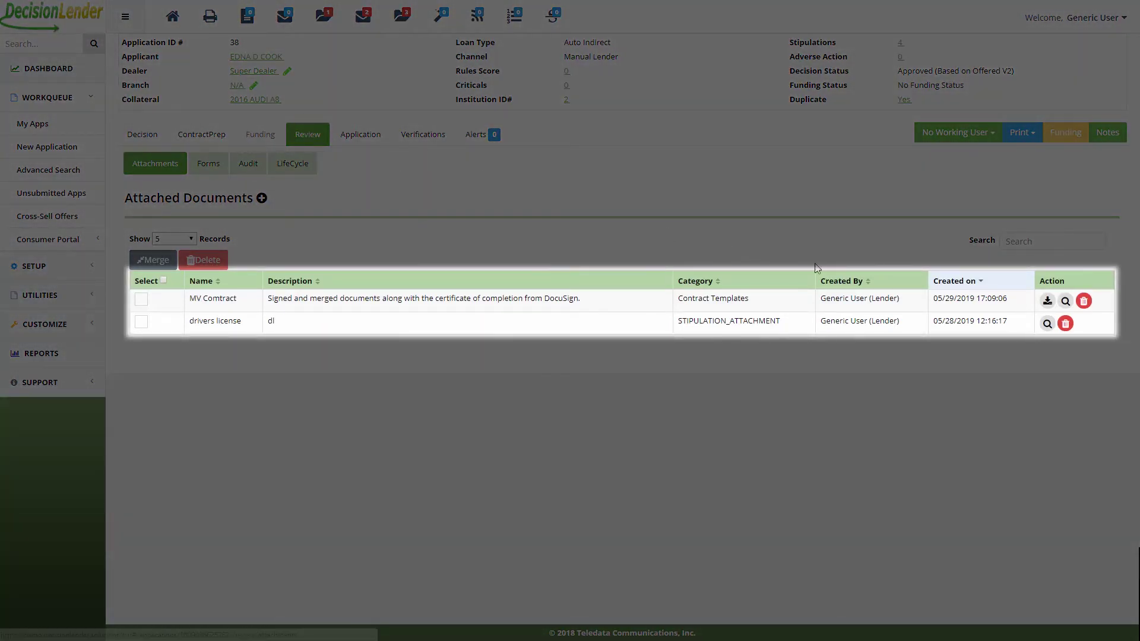
pyautogui.click(1066, 302)
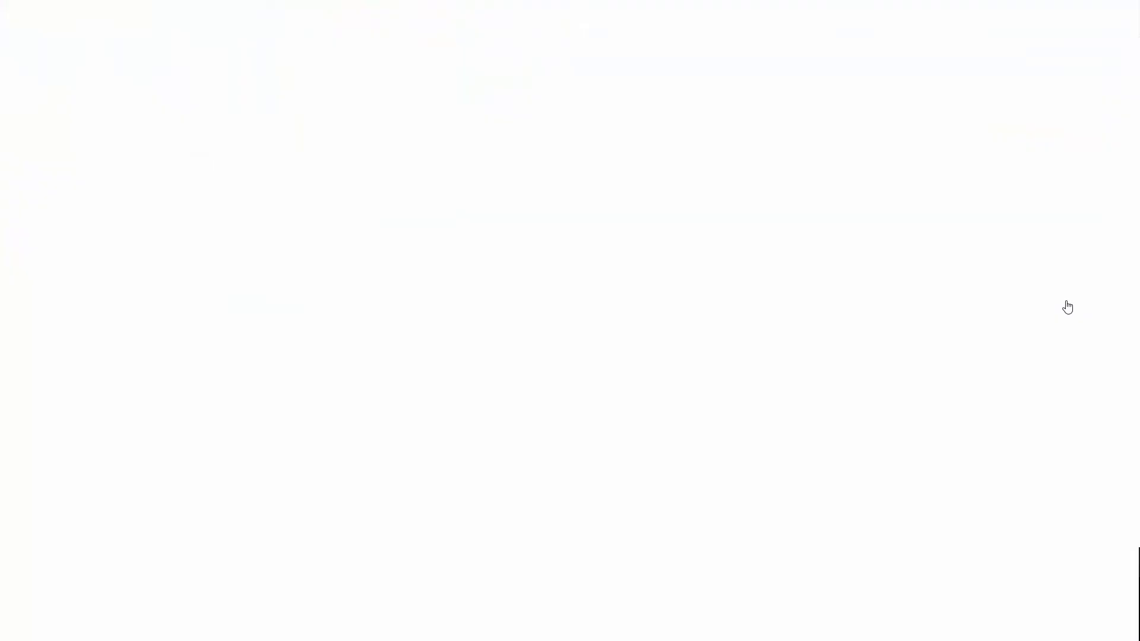
pyautogui.scroll(-15, 747, 368)
pyautogui.scroll(-20, 748, 368)
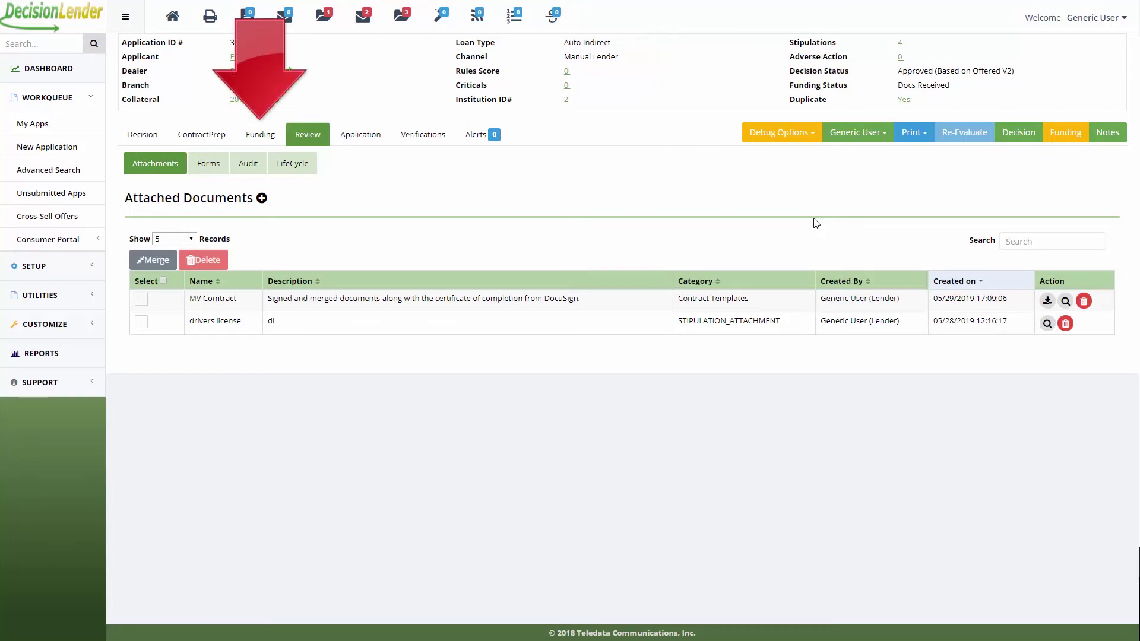
# Review the funding contract details through the Regulation Z section, and save and validate the contract
pyautogui.click(267, 132)
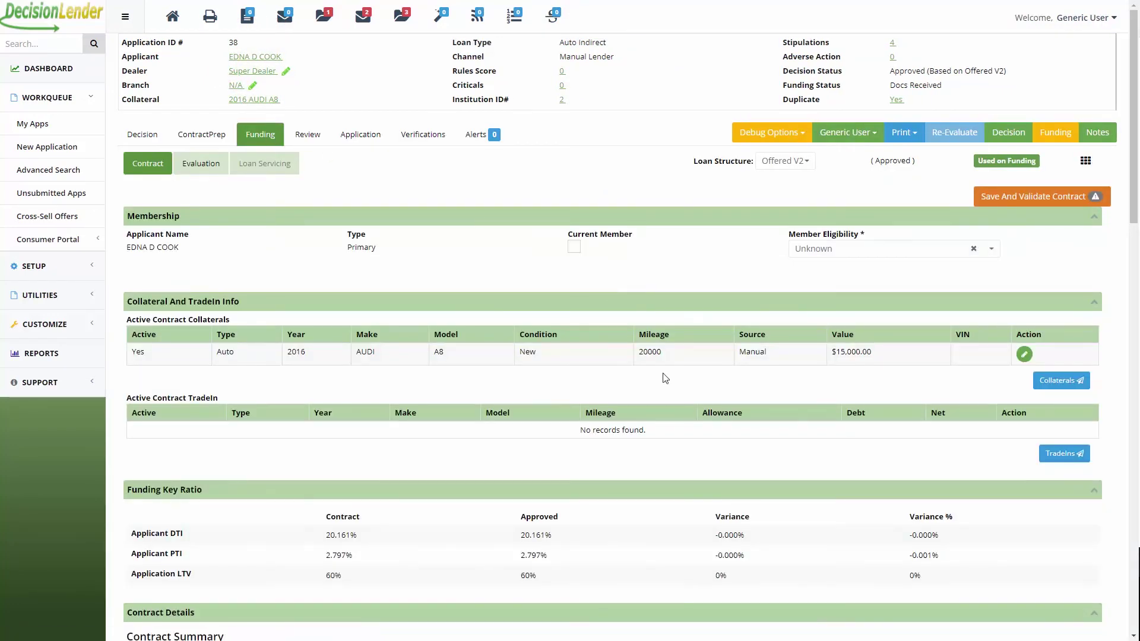
pyautogui.scroll(-20, 663, 377)
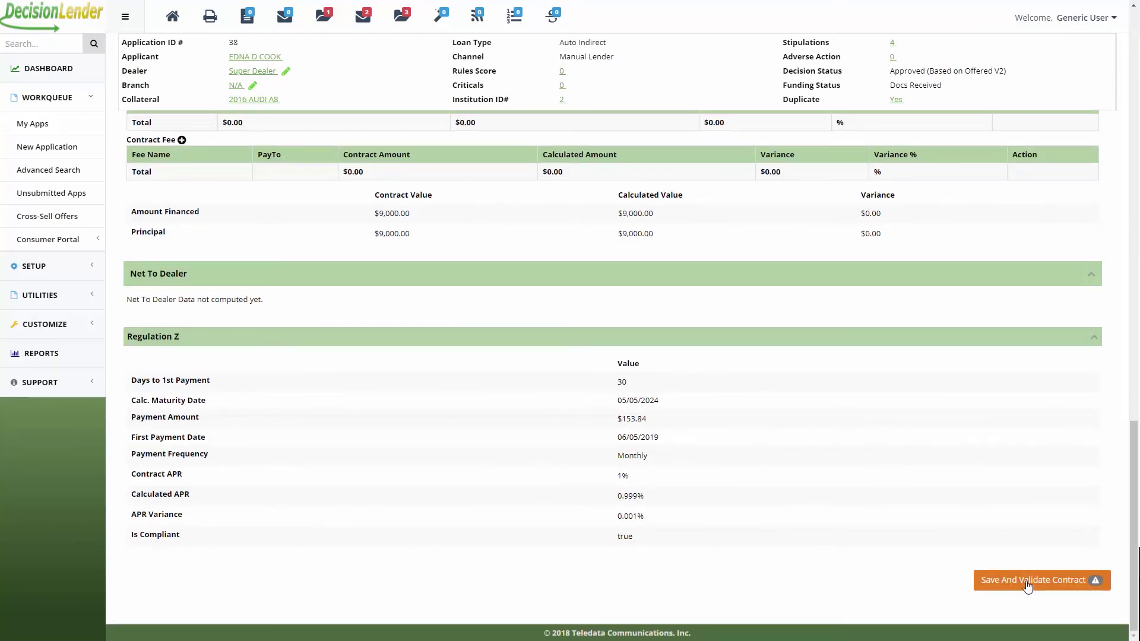
pyautogui.click(1027, 581)
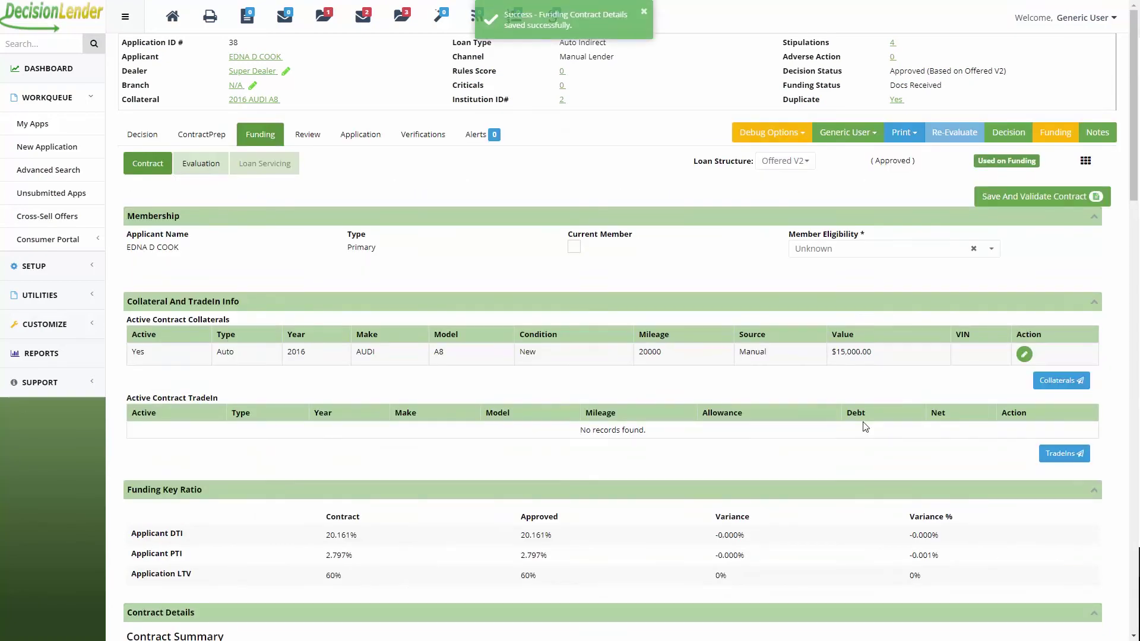
# Update the funding status of Offered V2 to Funded, keeping the payment method and the "Application Funded" note to the dealer
pyautogui.click(1061, 140)
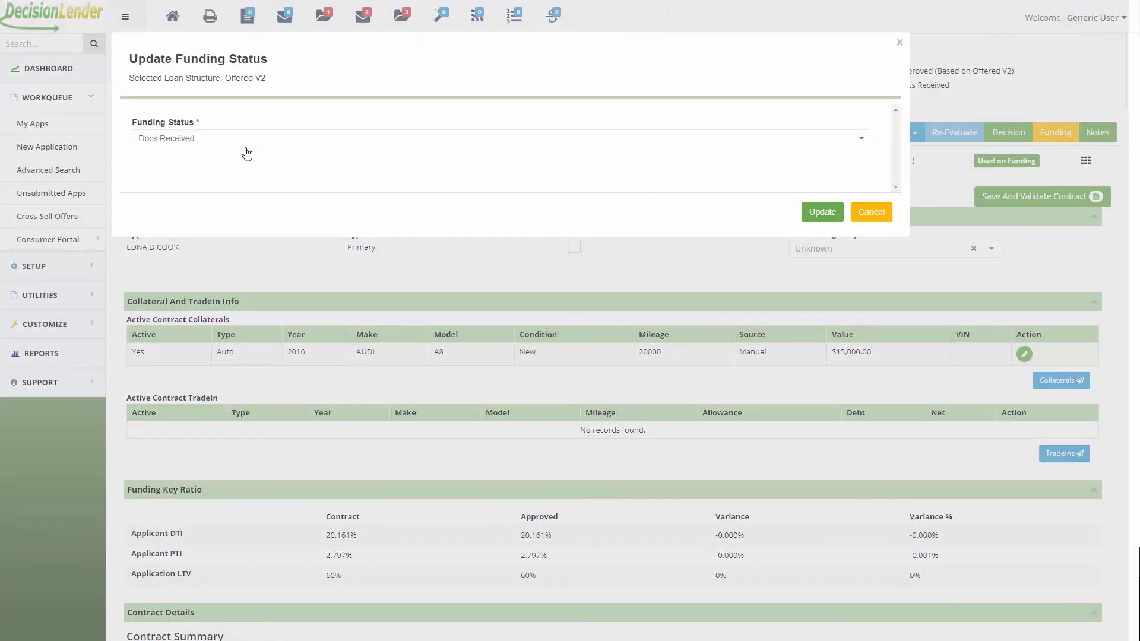
pyautogui.click(249, 137)
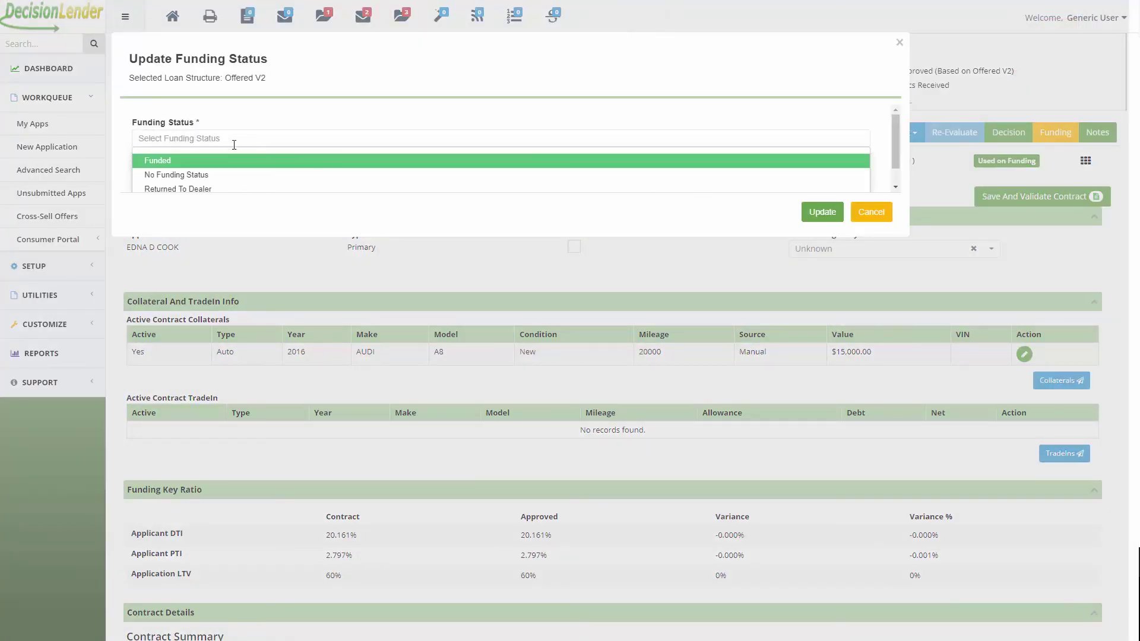
pyautogui.click(188, 161)
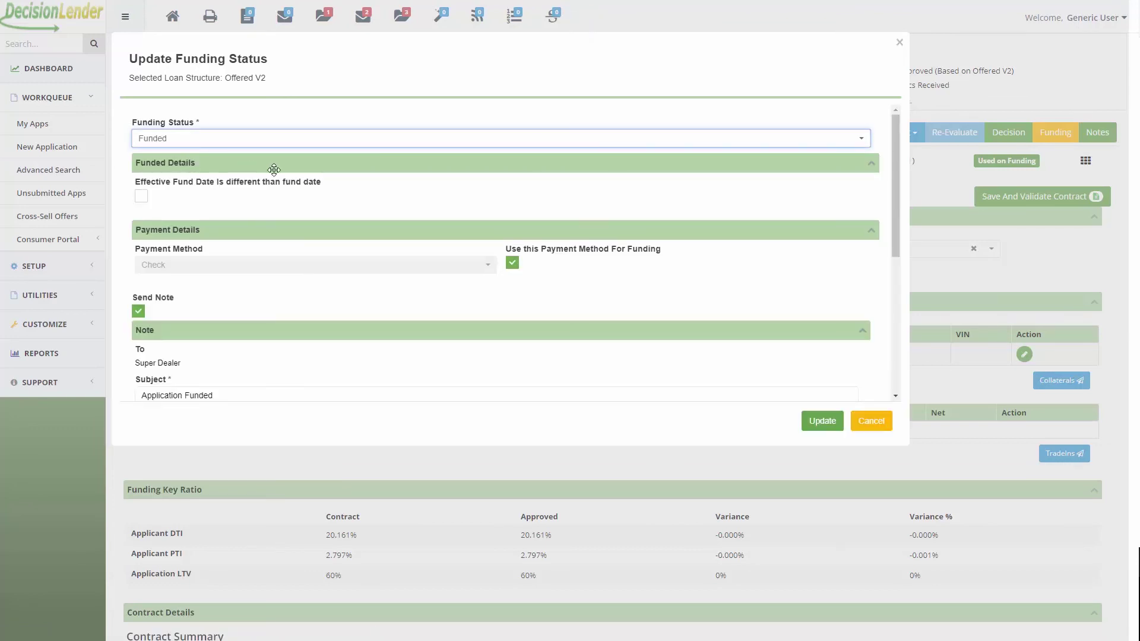
pyautogui.click(831, 422)
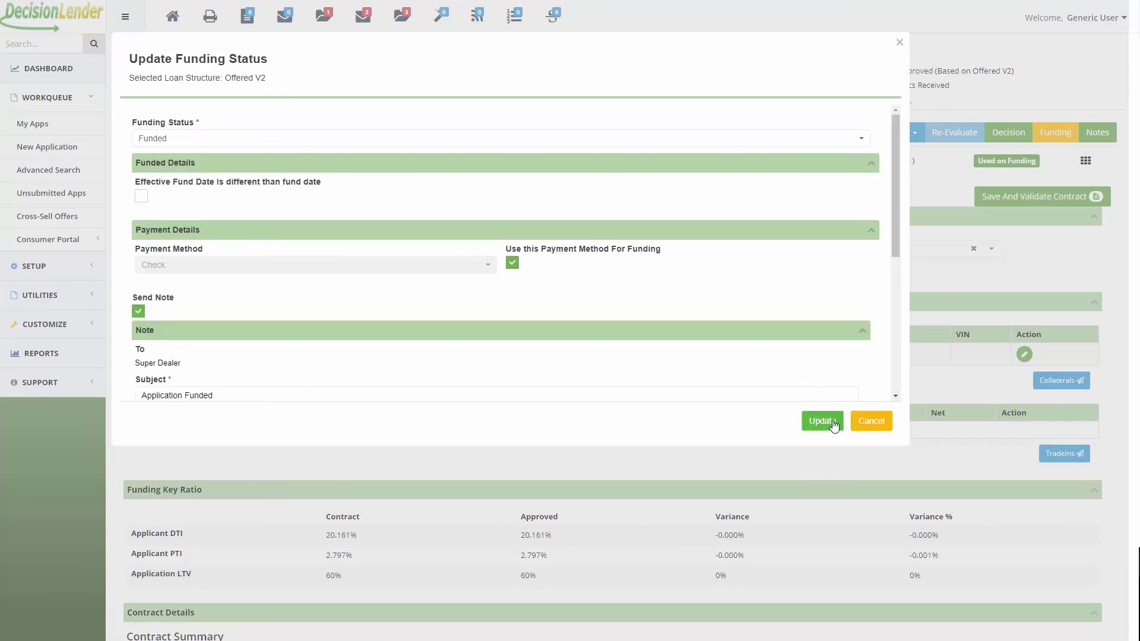